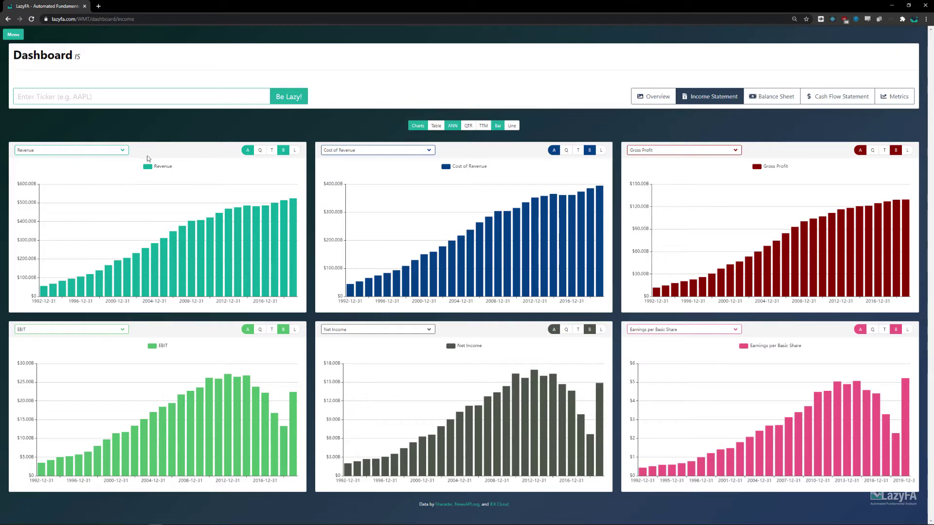
Cycle the Revenue chart through R&D and Operating Expenses, ending back on Revenue
left_click(120, 152)
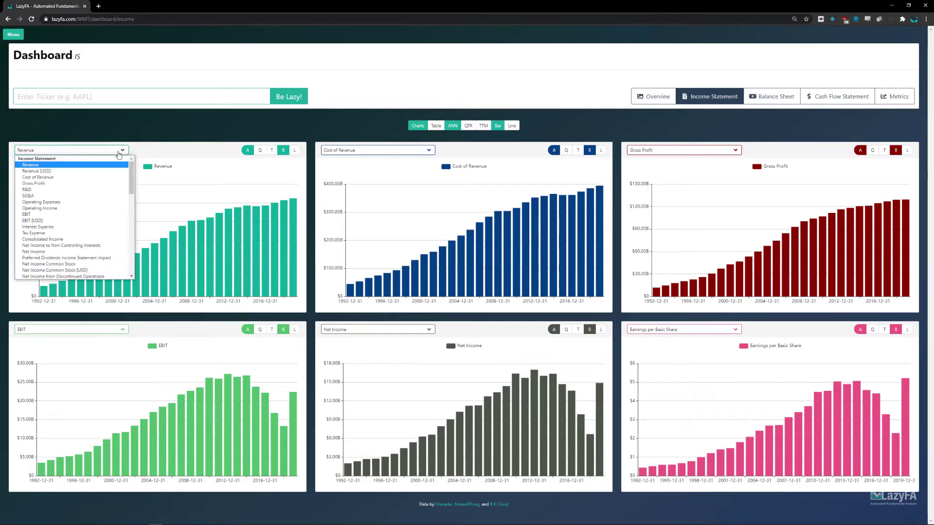
left_click(89, 189)
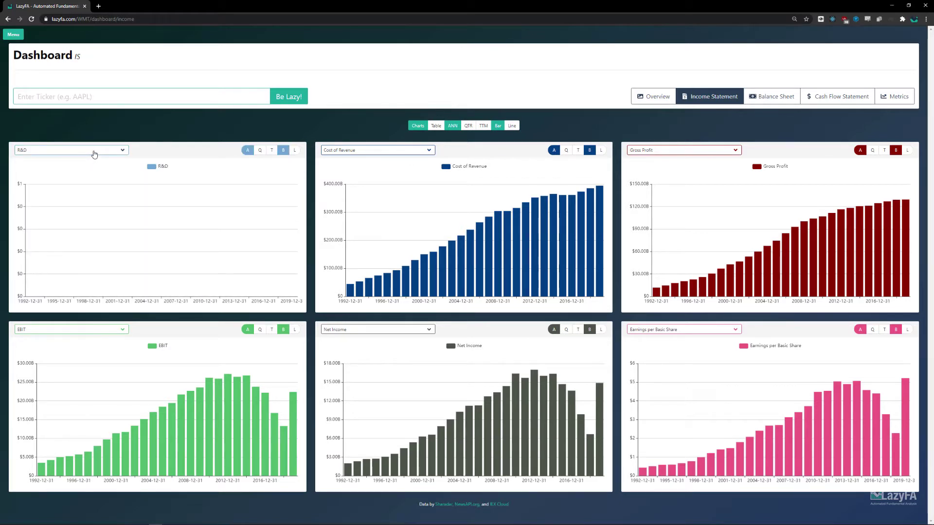
left_click(94, 154)
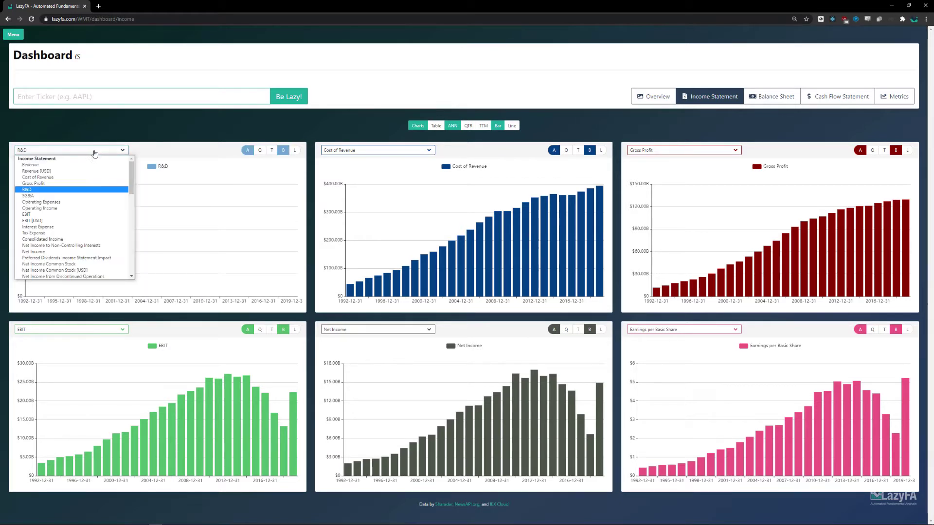
left_click(78, 200)
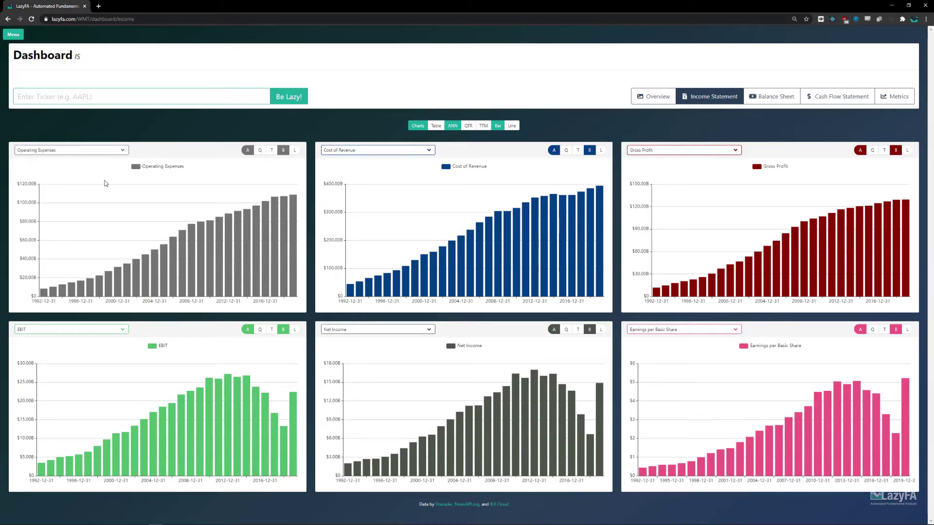
left_click(103, 151)
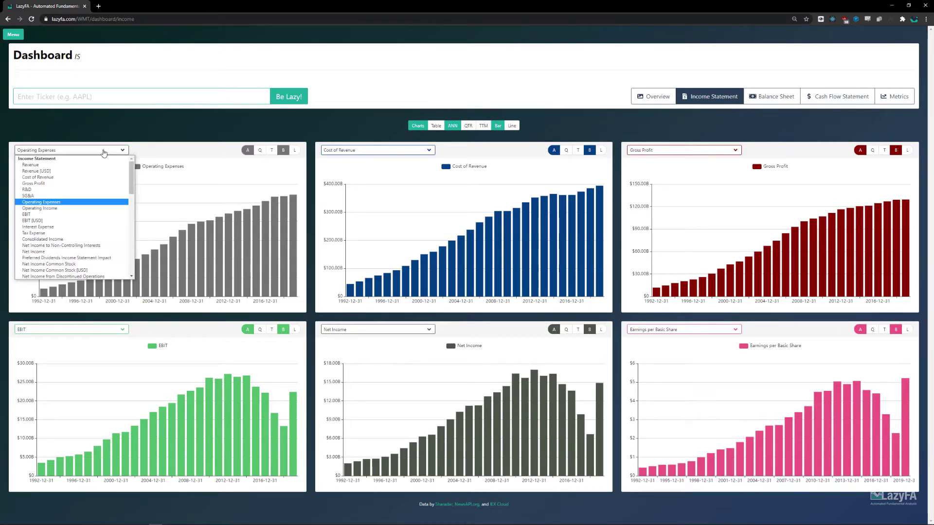
left_click(64, 168)
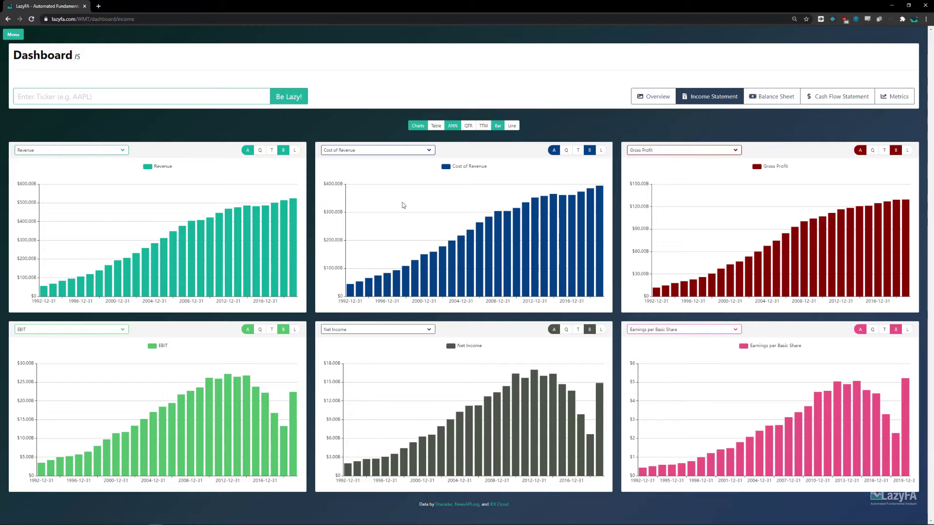
Open ChartMachine for WMT and plot Revenue together with Cost of Revenue
left_click(21, 37)
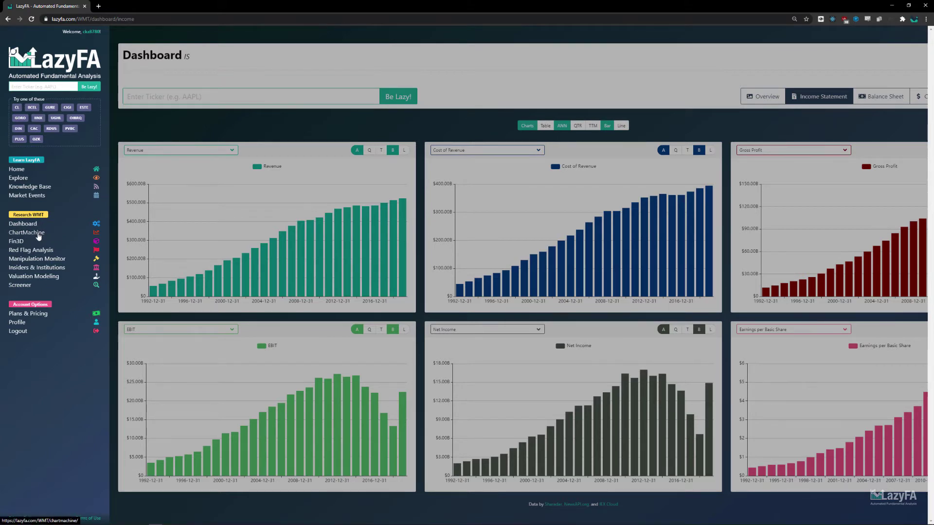
left_click(39, 234)
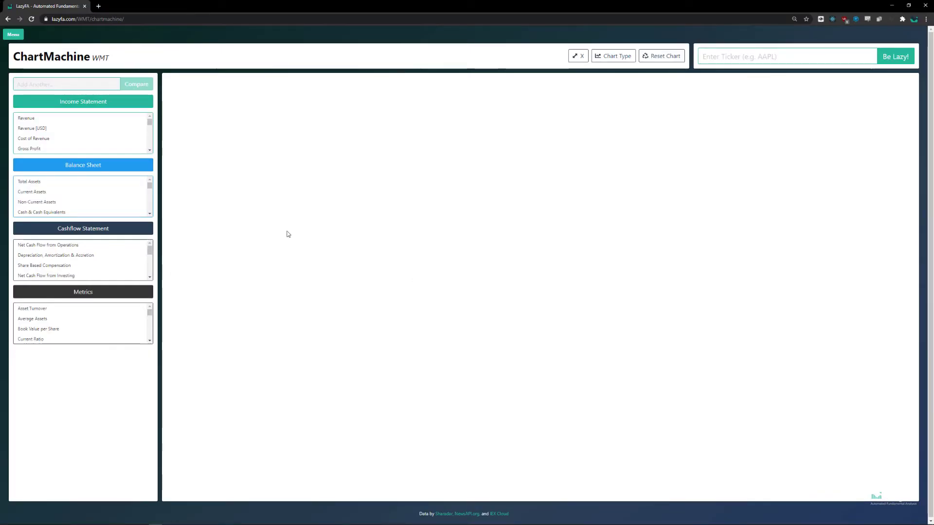
left_click(27, 121)
left_click(48, 140)
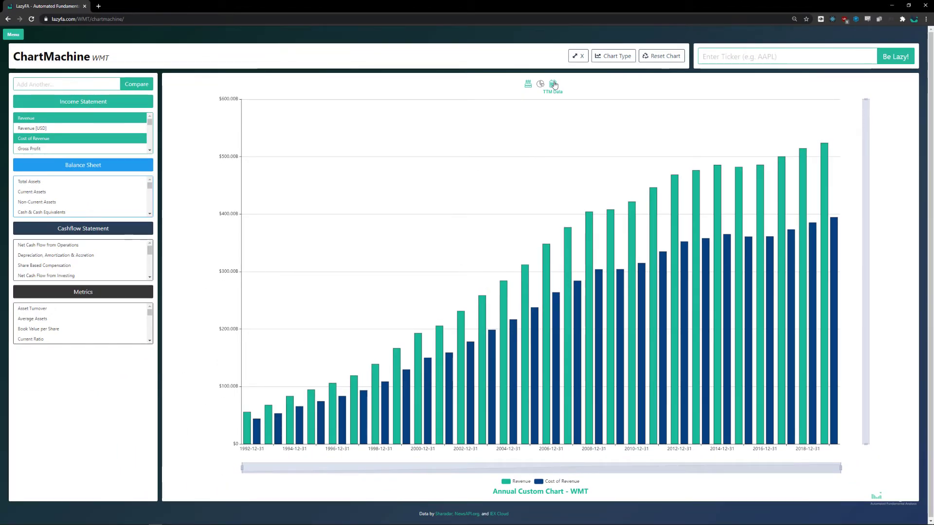
Switch the chart data to TTM, to quarterly, and back to annual
left_click(554, 85)
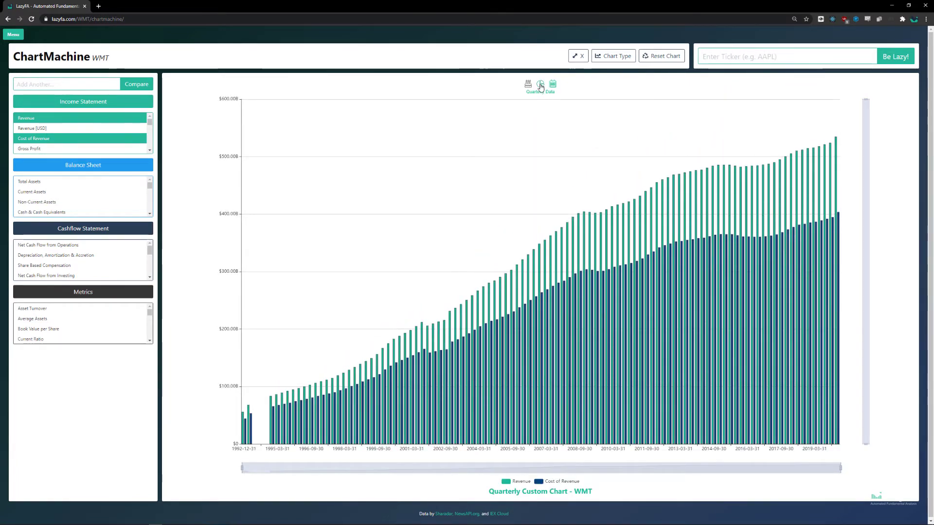
left_click(541, 85)
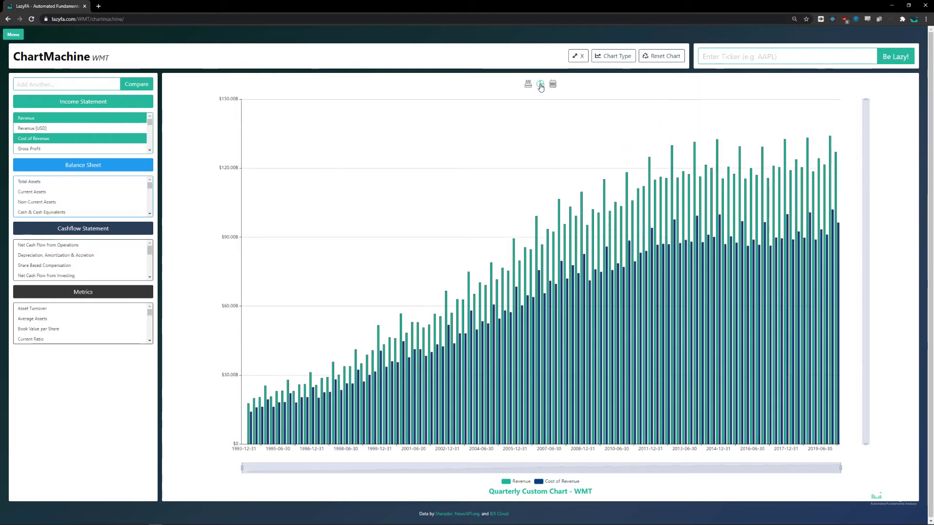
left_click(527, 84)
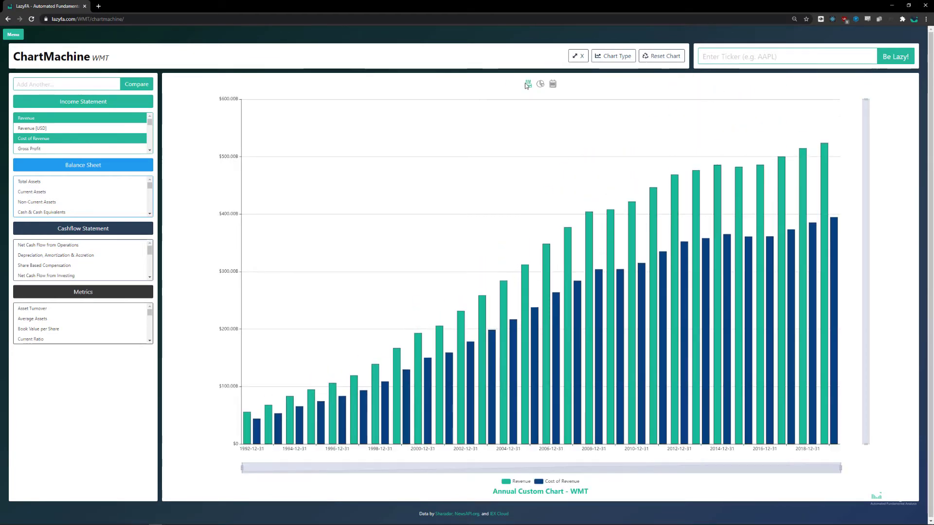
Reverse the chart's date order and restore it, and toggle the chart to lines and back to bars
left_click(578, 59)
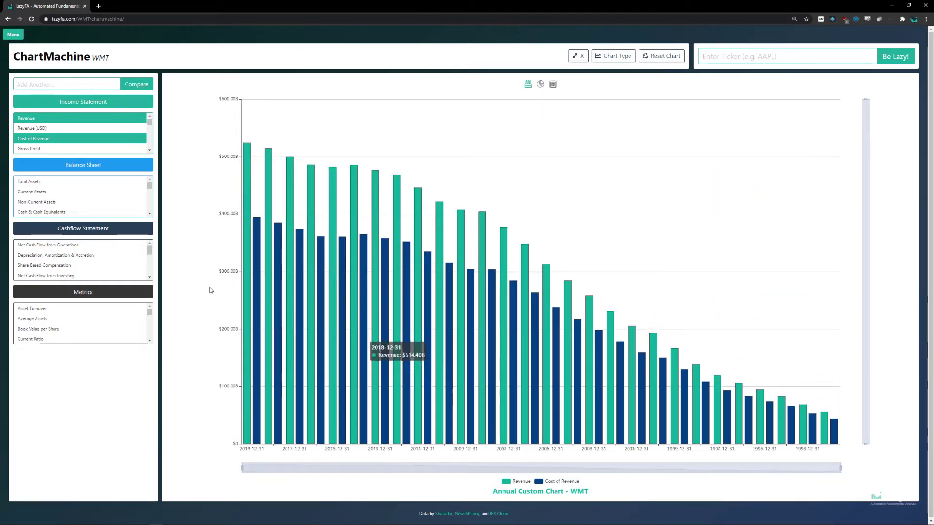
left_click(580, 59)
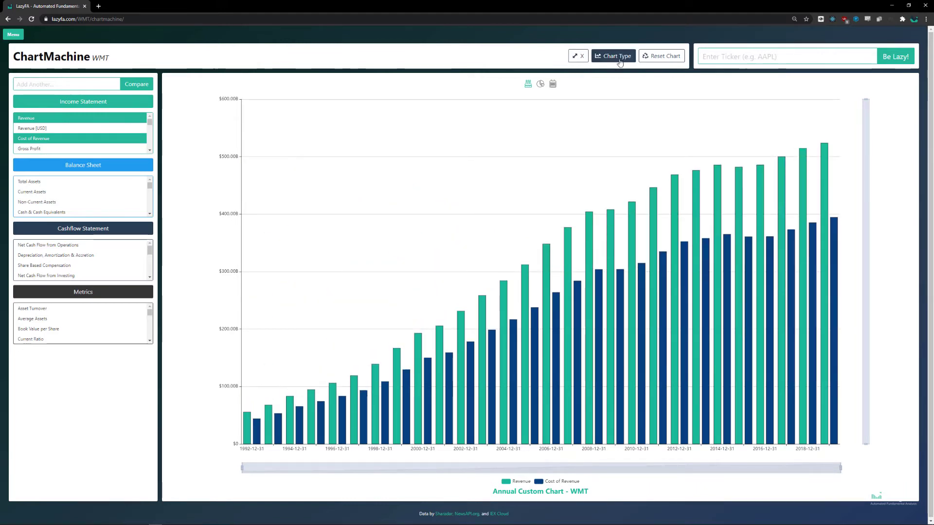
left_click(620, 61)
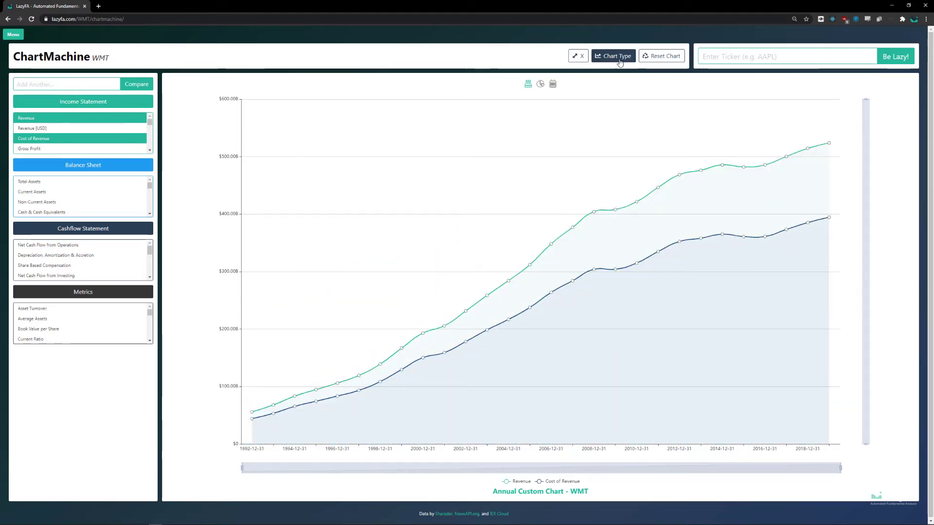
left_click(620, 62)
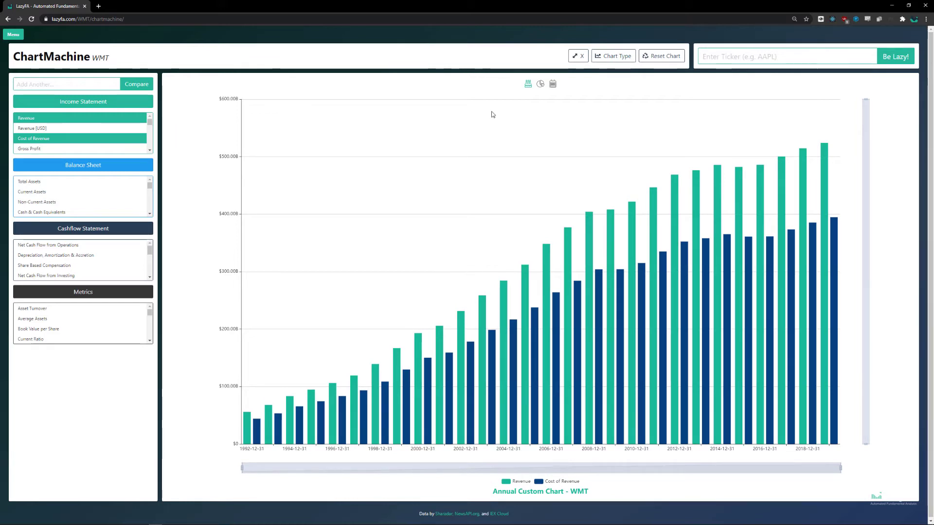
Reset the chart and plot Revenue, Cost of Revenue, Gross Profit and Net Income for WMT
left_click(662, 56)
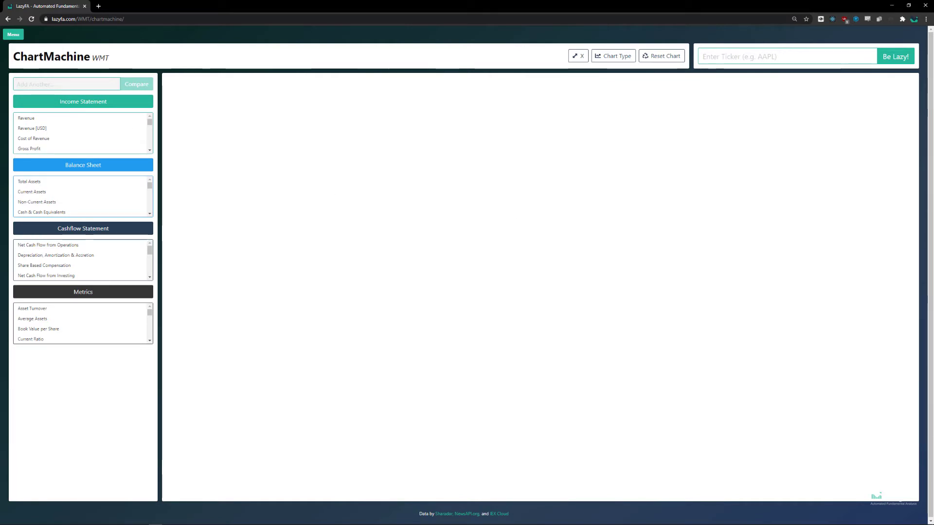
left_click(48, 119)
left_click(51, 139)
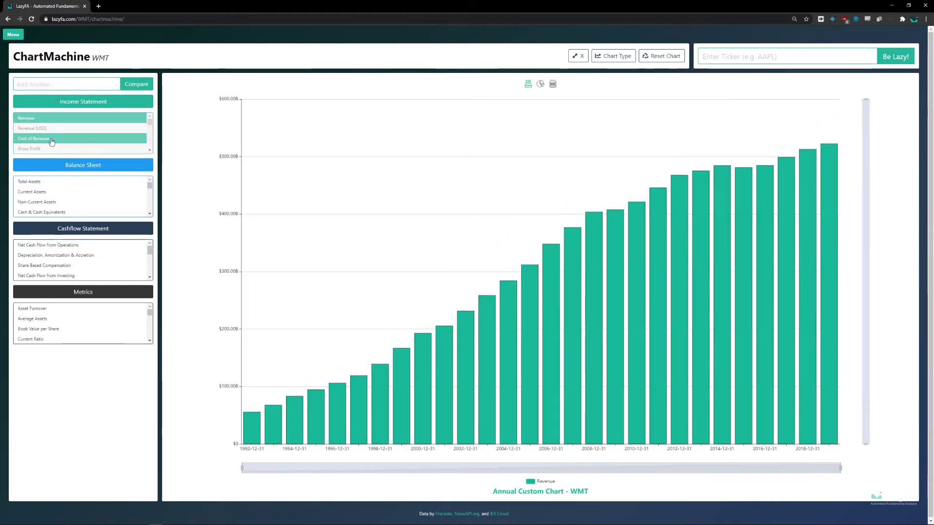
left_click(30, 149)
scroll(150, 137, "down", 5)
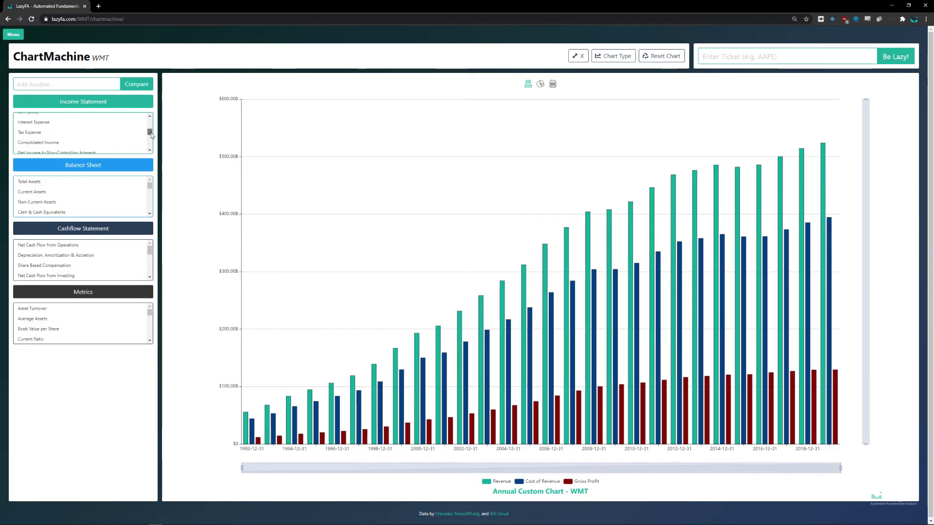
scroll(150, 138, "up", 1)
left_click(59, 135)
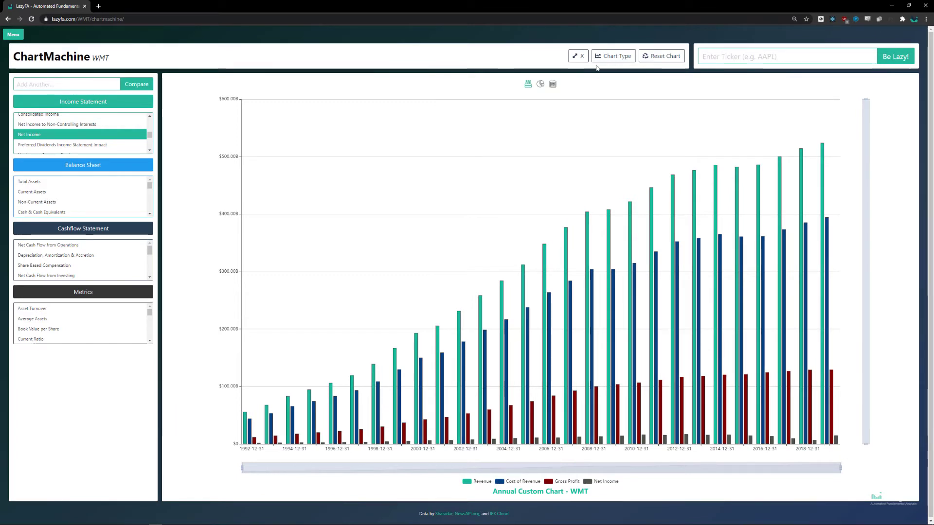
Display the four income statement items as a line chart and zoom in on the most recent years
left_click(611, 57)
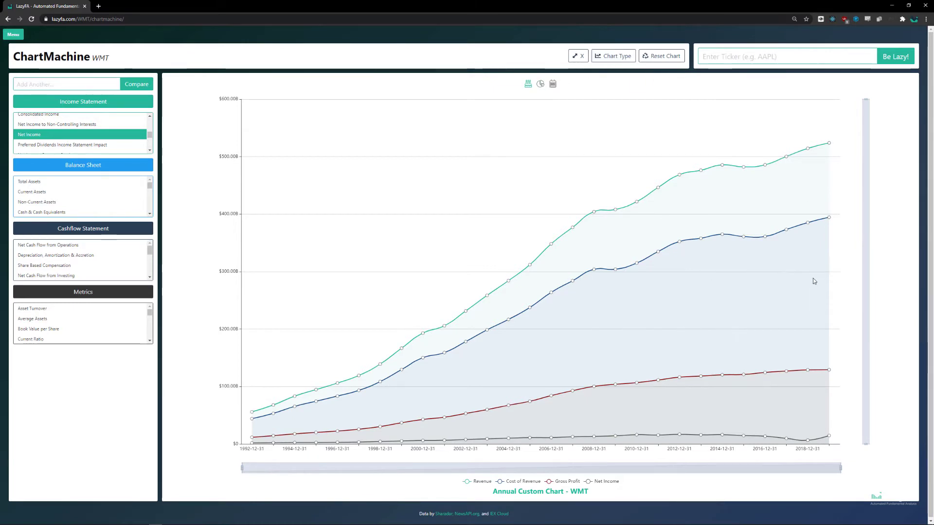
scroll(822, 270, "up", 10)
scroll(816, 275, "up", 5)
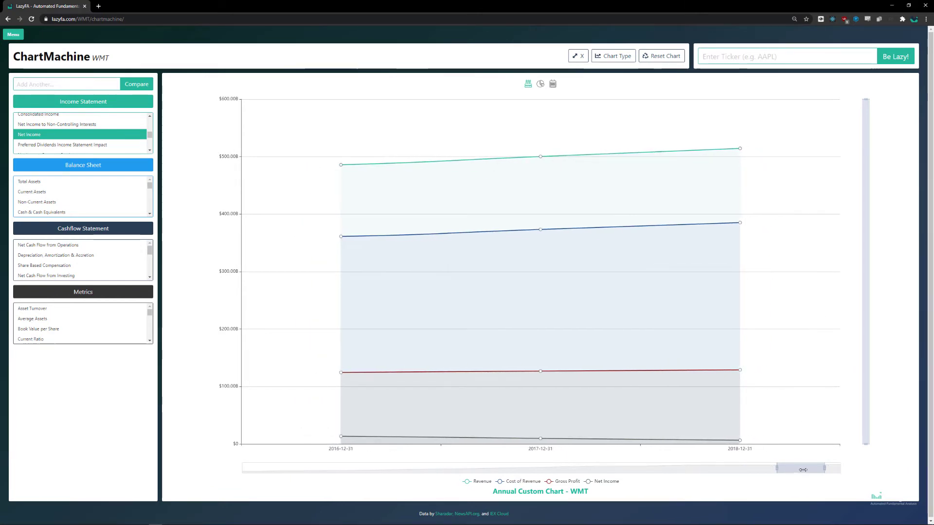
left_click_drag(790, 472, 823, 467)
Plot only Revenue on a fresh chart and add TGT and COST as comparison companies to WMT
left_click(36, 119)
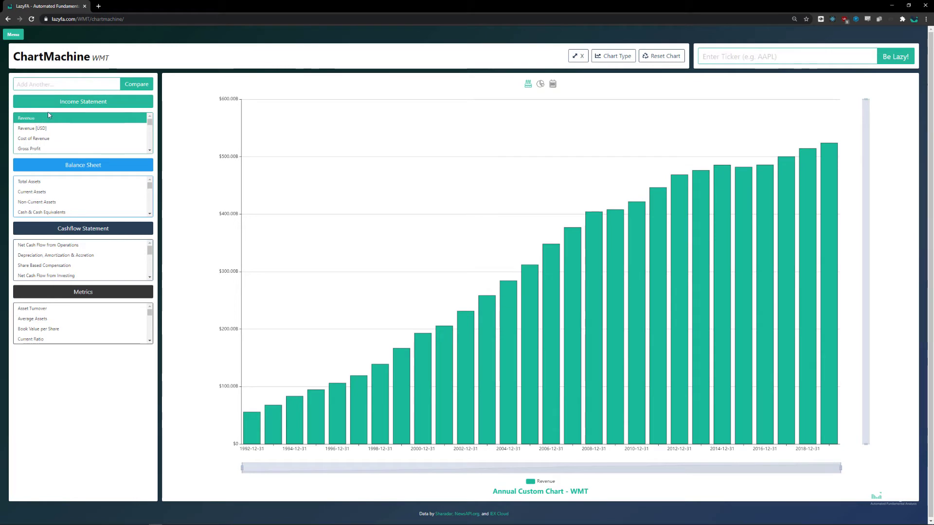
left_click(62, 84)
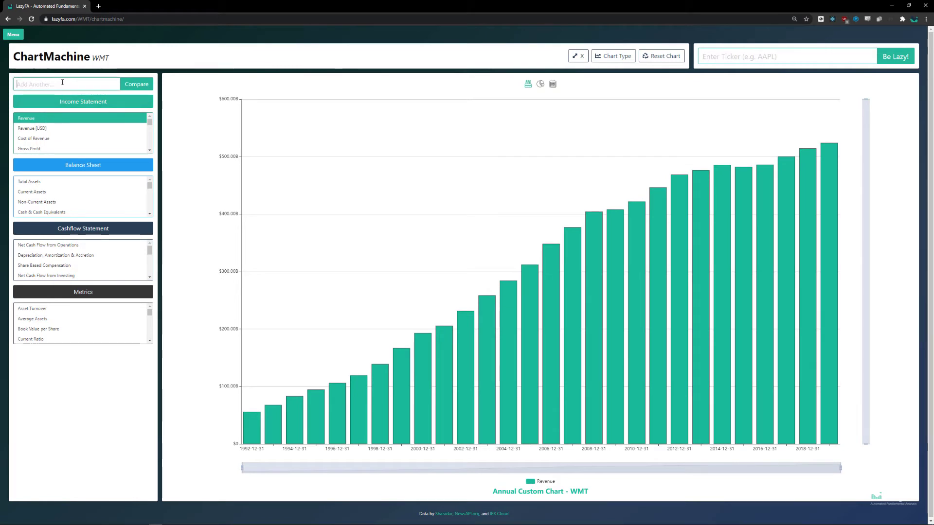
type("TARGET")
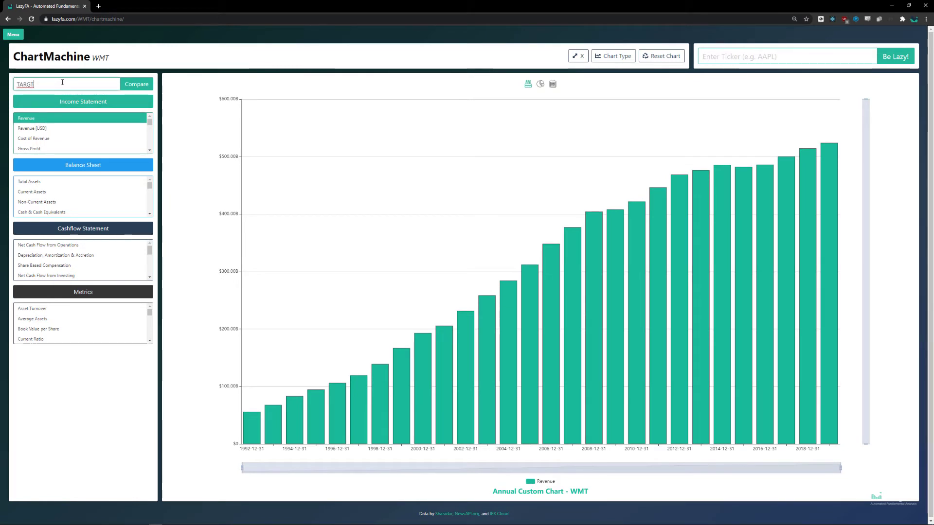
key("BackSpace")
key("BackSpace")
key("BackSpace")
key("BackSpace")
key("BackSpace")
key("BackSpace")
type("TGT")
key("Return")
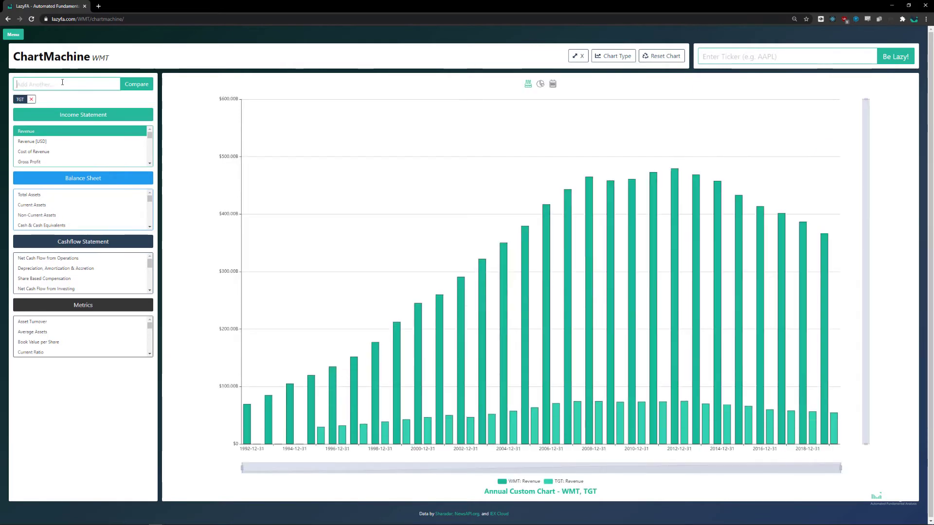
type("COST")
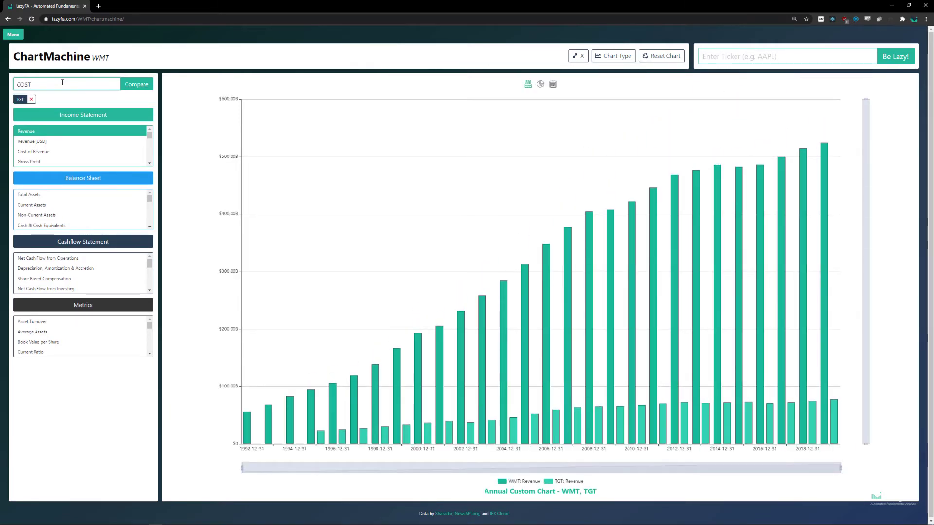
key("Return")
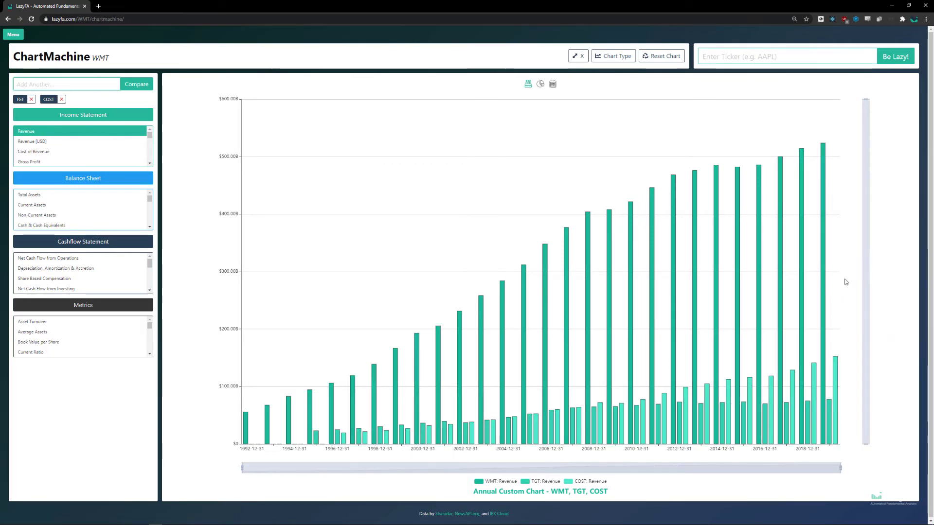
Examine the three companies' revenue in recent years and over the full timeline, and switch the comparison to a line chart
scroll(833, 299, "up", 6)
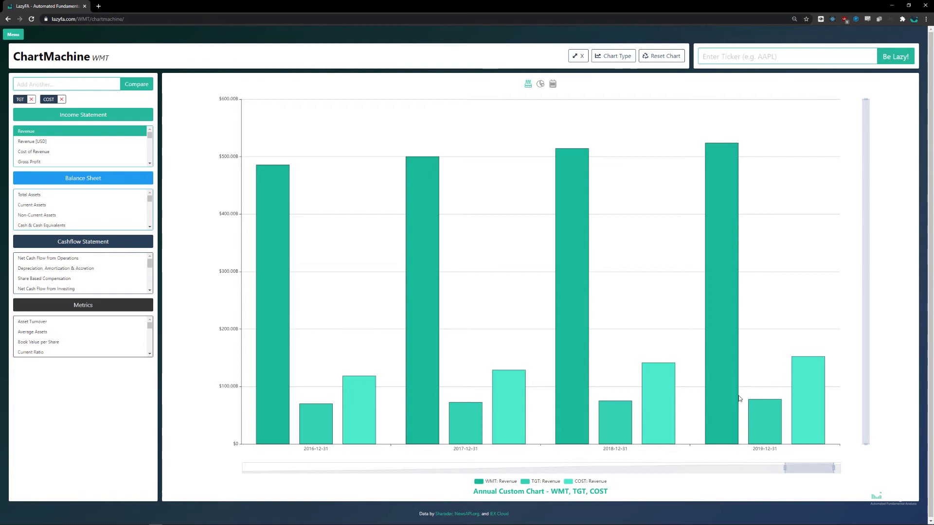
scroll(640, 300, "down", 5)
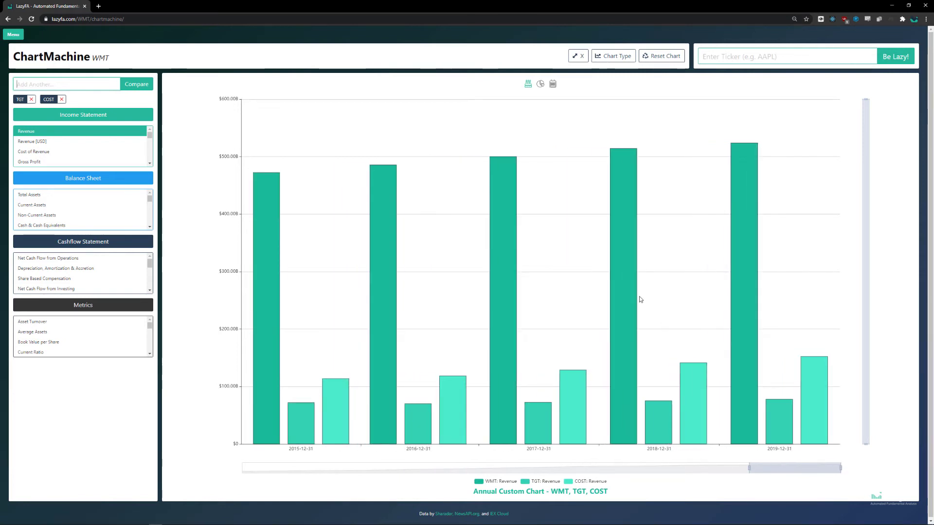
scroll(640, 300, "down", 5)
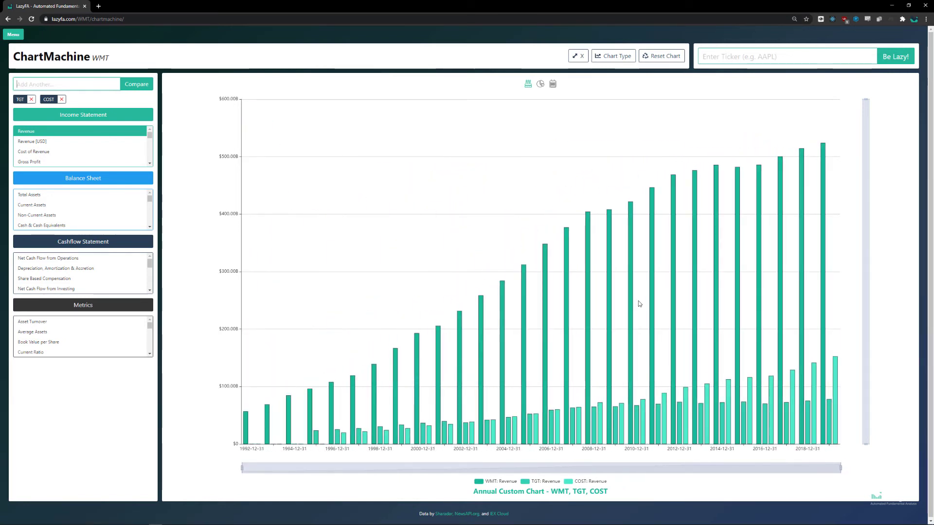
left_click(617, 56)
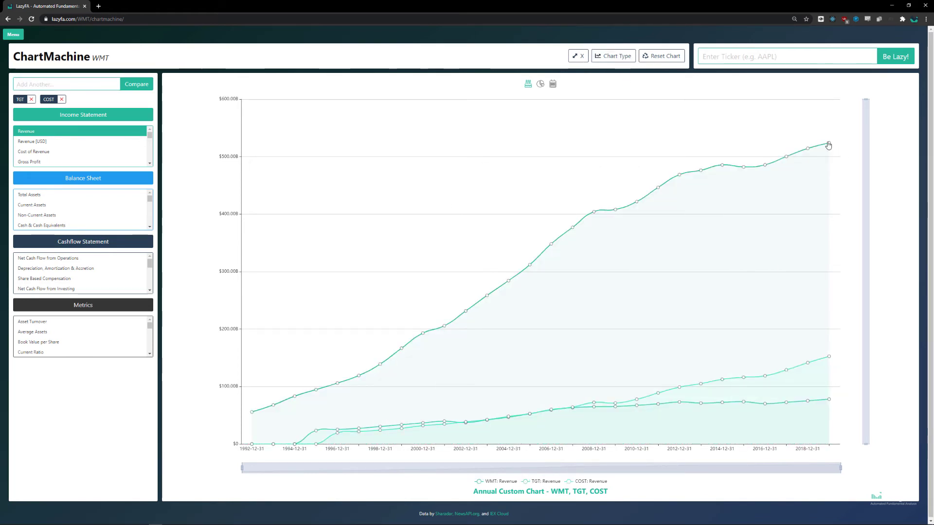
mouse_move(830, 147)
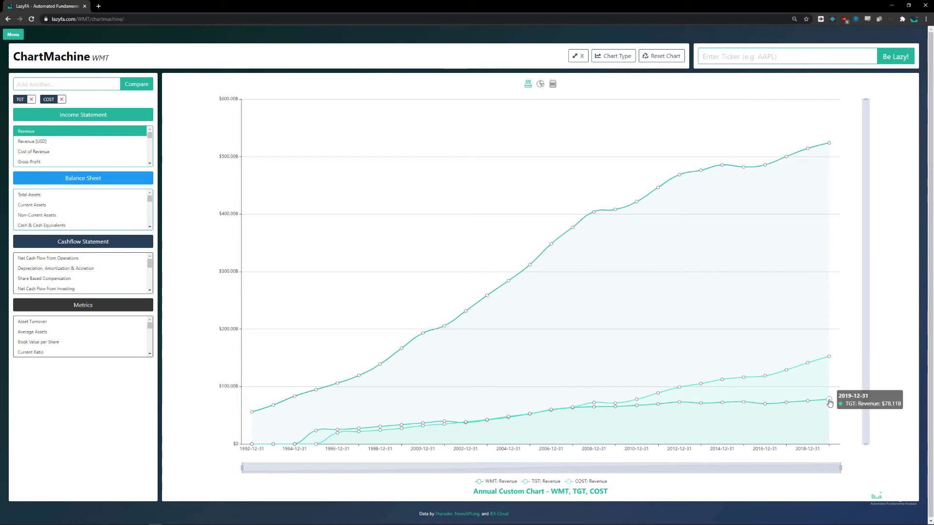
Add Net Income for all three companies to the comparison and narrow the timeline to 2013–2019
left_click_drag(150, 136, 124, 151)
left_click_drag(68, 151, 65, 146)
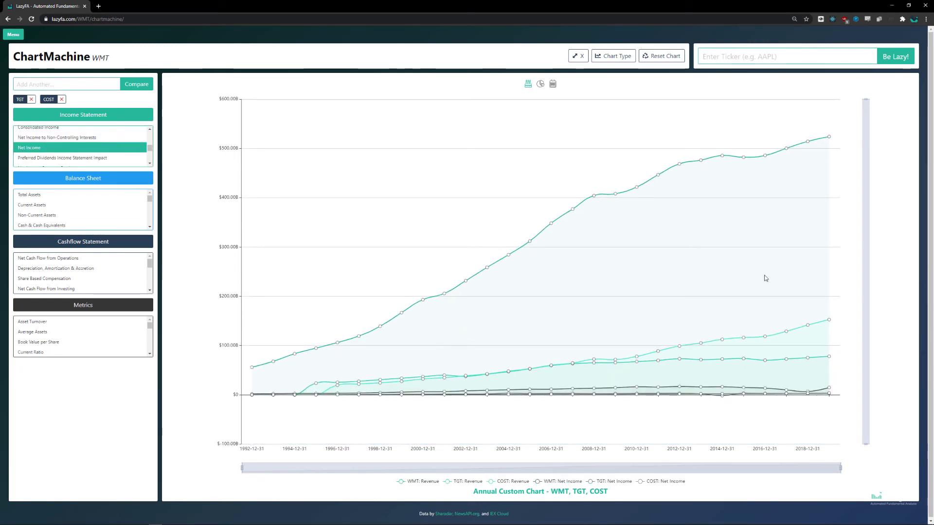
scroll(832, 296, "up", 6)
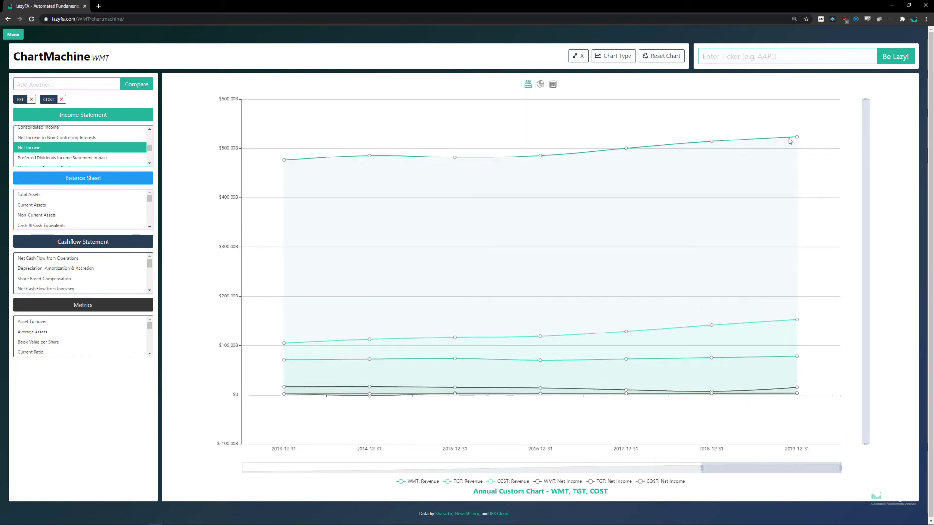
Remove Revenue from the comparison chart, keeping only Net Income plotted for WMT, TGT and COST
mouse_move(865, 100)
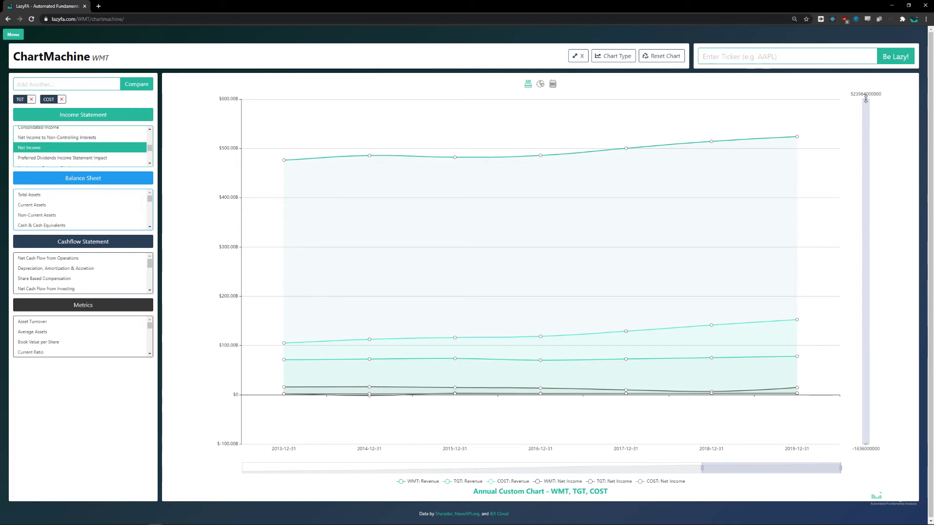
mouse_move(866, 100)
left_mouse_down()
mouse_move(864, 275)
mouse_move(877, 411)
mouse_move(864, 384)
mouse_move(875, 341)
mouse_move(869, 427)
mouse_move(866, 99)
left_mouse_up()
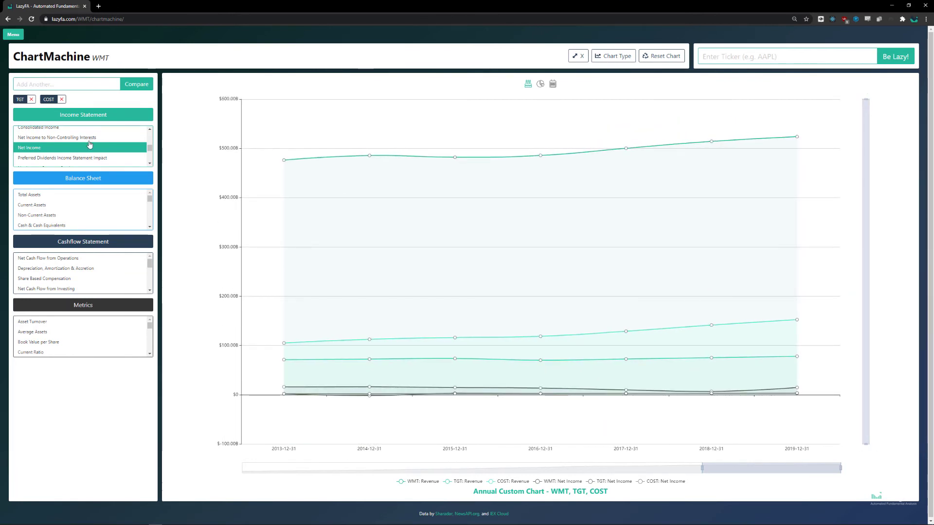
scroll(86, 145, "up", 5)
left_click(60, 132)
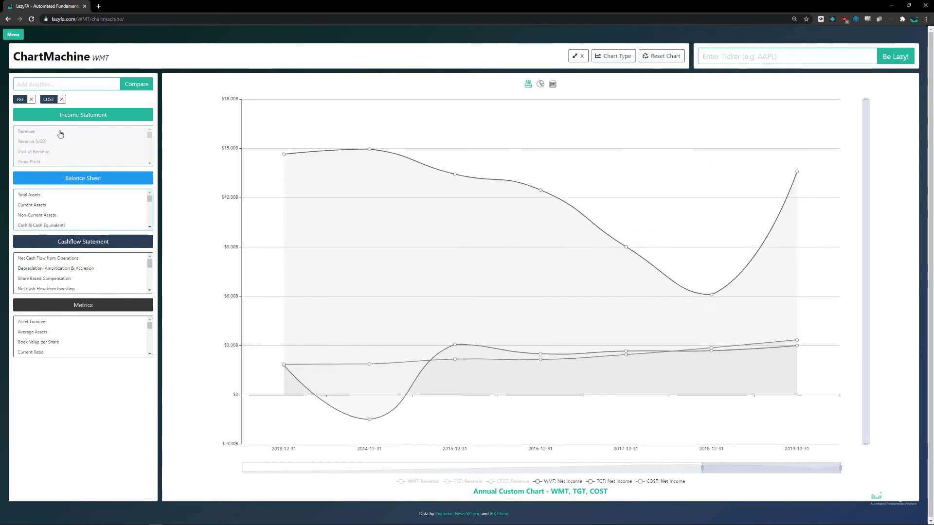
left_click(60, 132)
left_click(59, 131)
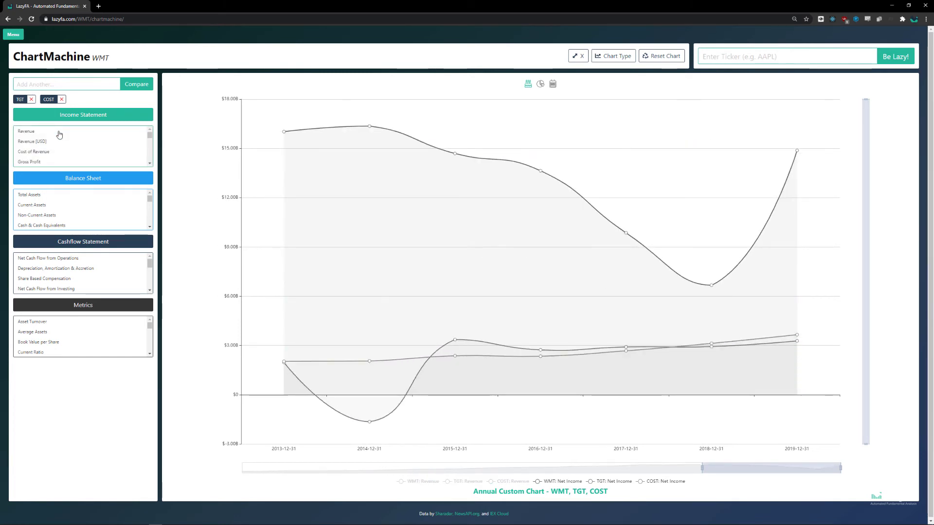
scroll(59, 135, "down", 1)
scroll(73, 136, "up", 1)
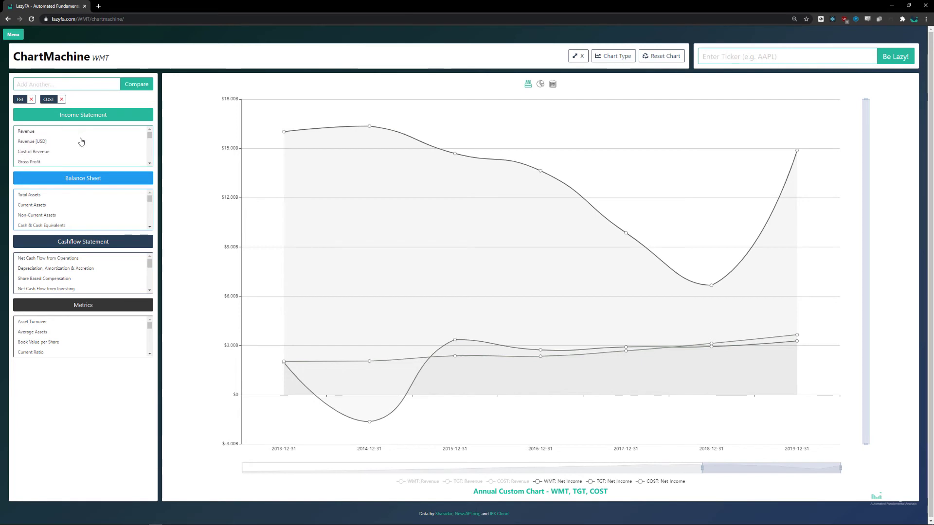
Reset the chart, plot Walmart's Book Value per Share, and look through the other available metrics
left_click(664, 56)
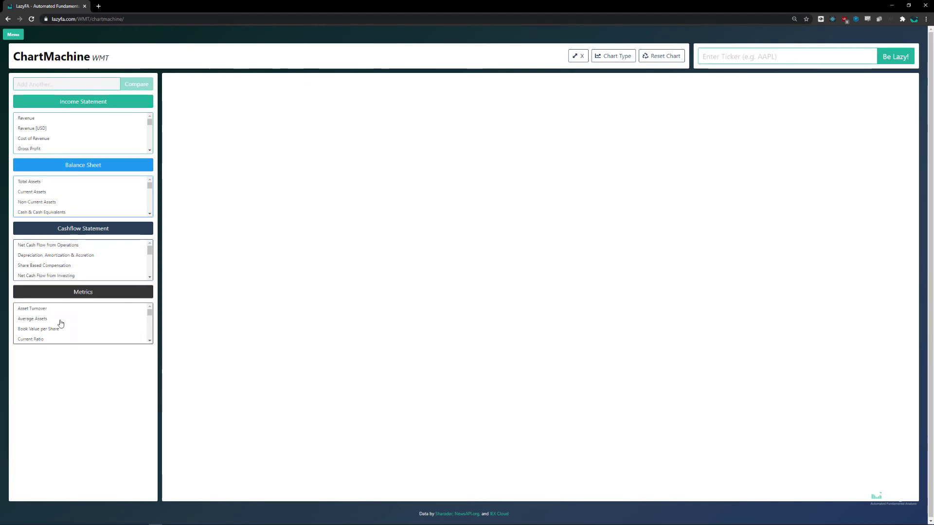
left_click(43, 330)
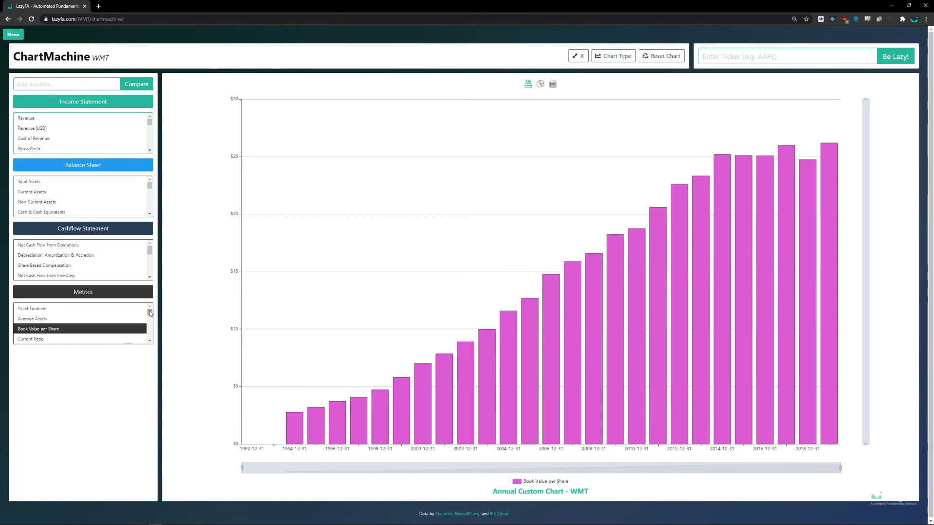
scroll(150, 314, "down", 3)
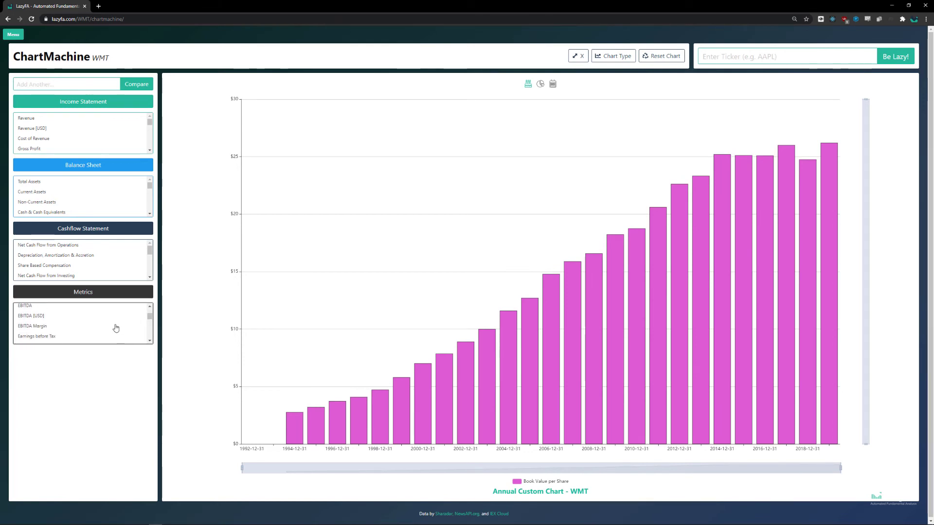
scroll(115, 328, "down", 3)
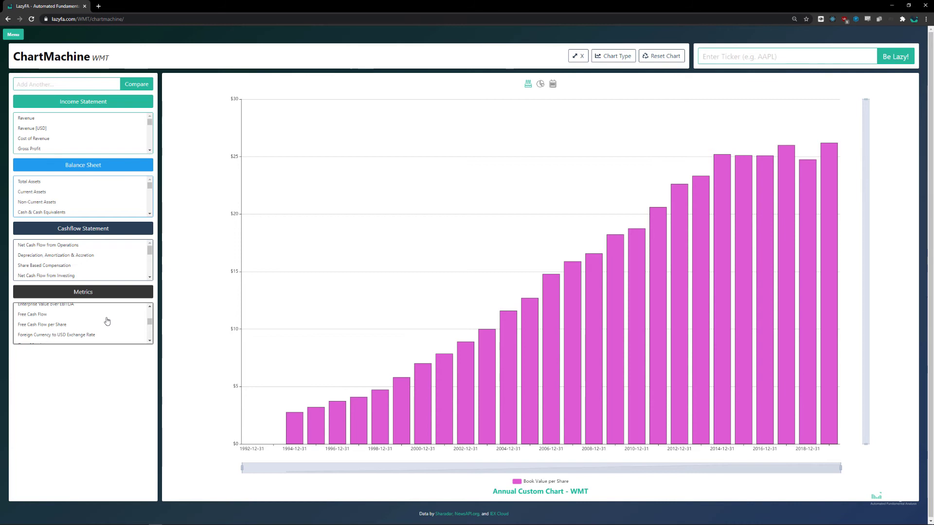
scroll(107, 321, "up", 5)
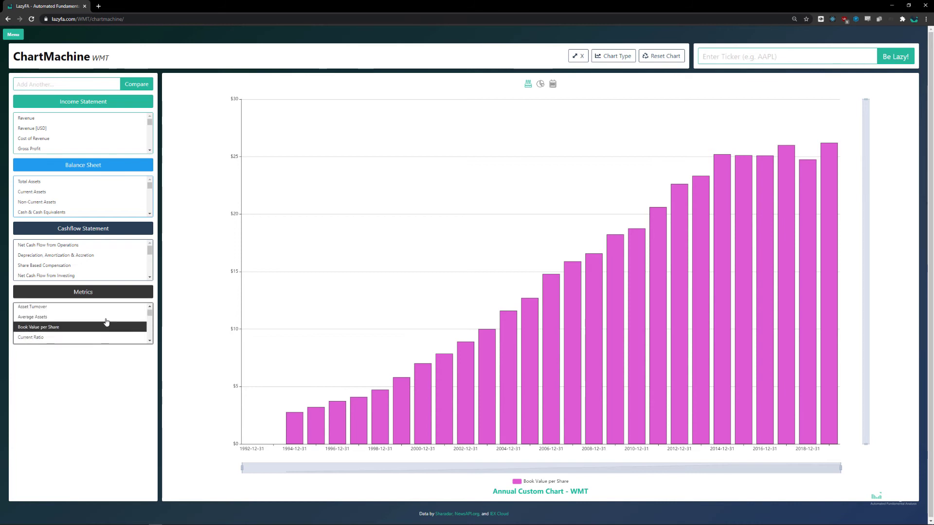
Add TGT and COST as comparison companies to Walmart's Book Value per Share chart
left_click(89, 82)
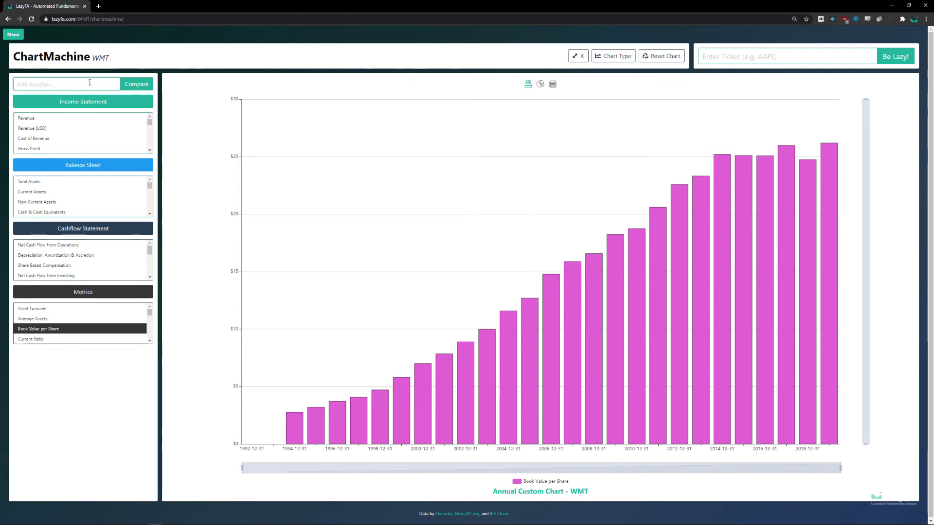
type("TGT")
key("Return")
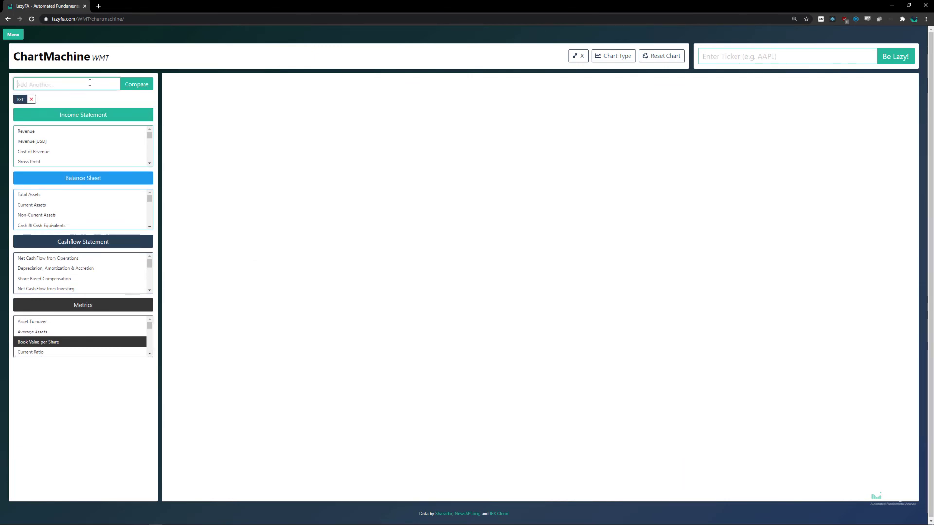
type("CO")
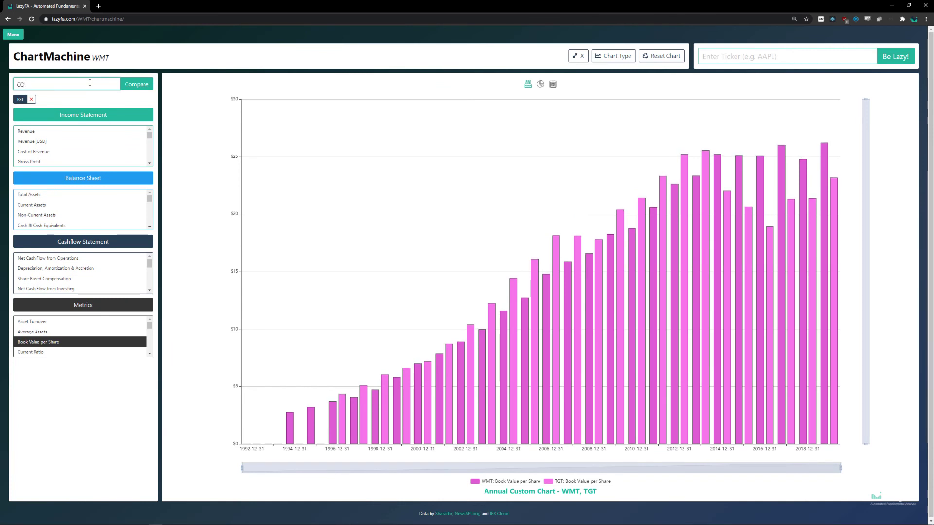
type("ST")
key("Return")
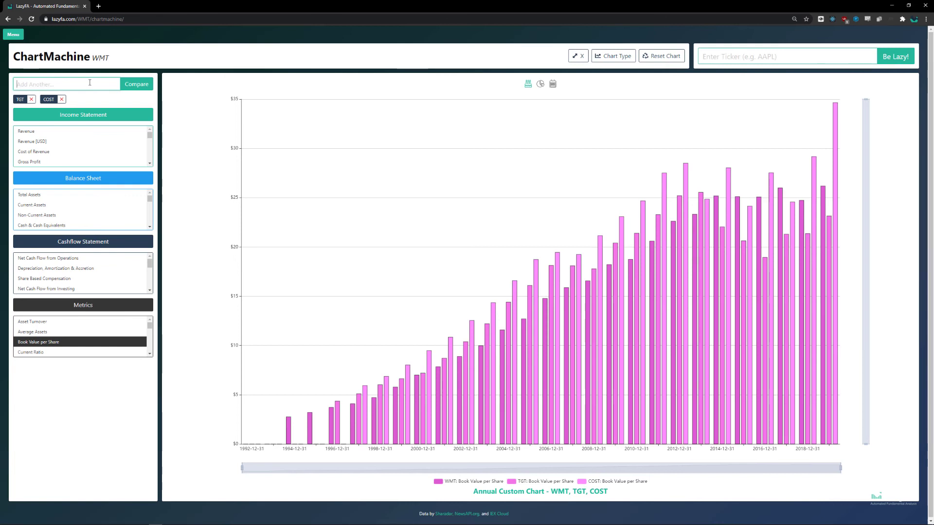
Look through the remaining metrics and remove COST and TGT from the Book Value per Share comparison
left_click_drag(151, 330, 151, 334)
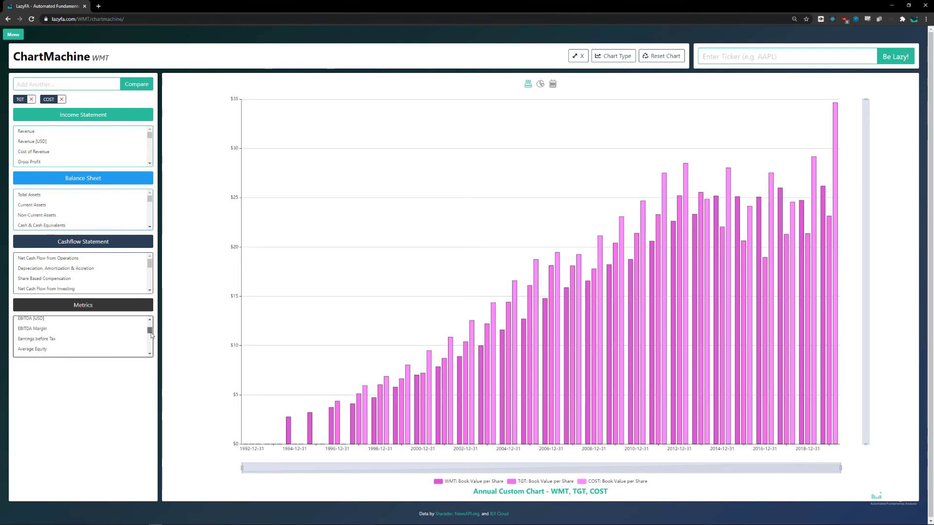
scroll(135, 339, "down", 5)
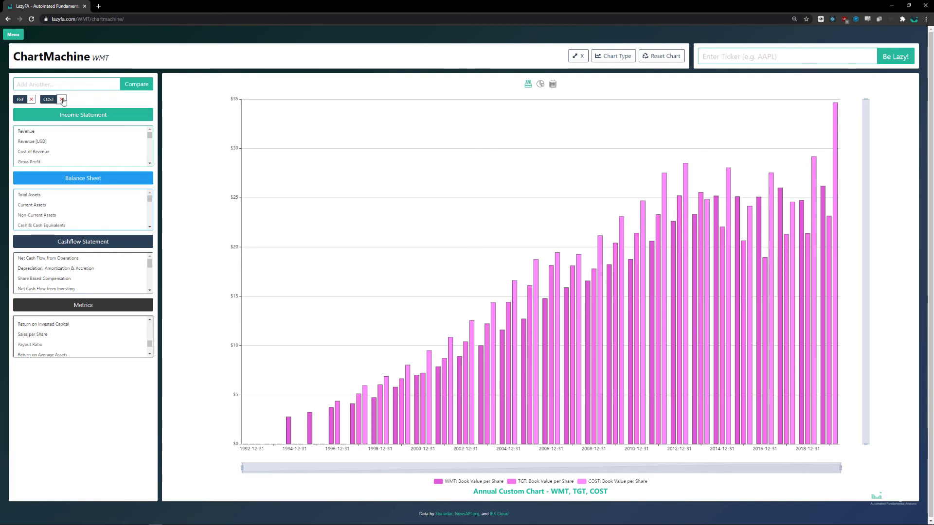
left_click(81, 84)
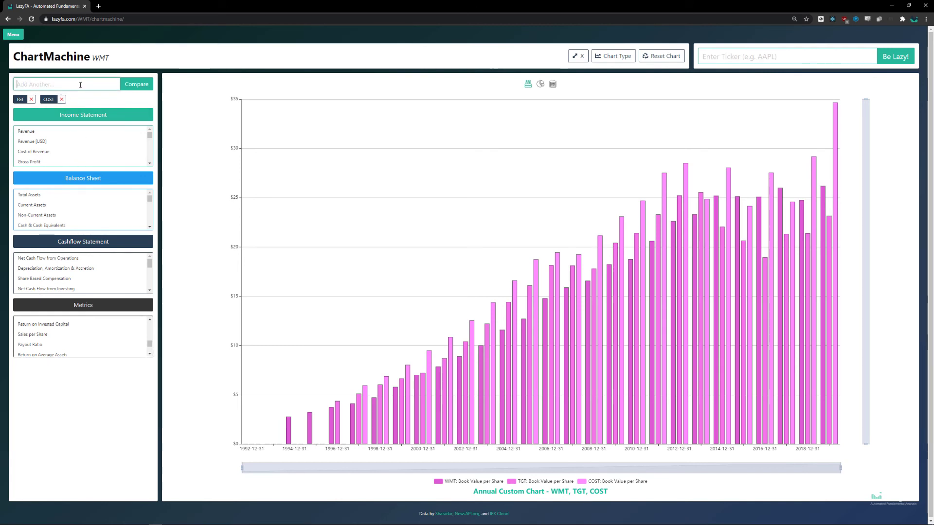
left_click(62, 100)
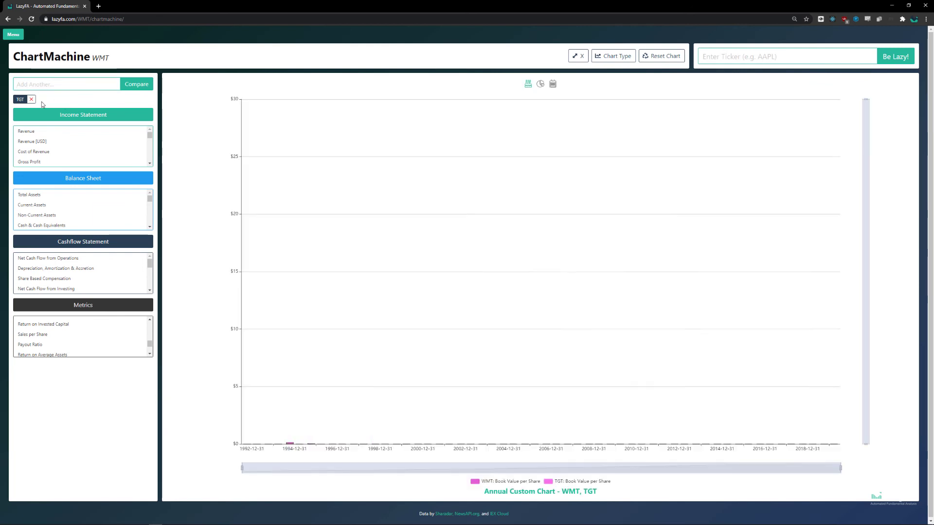
left_click(32, 100)
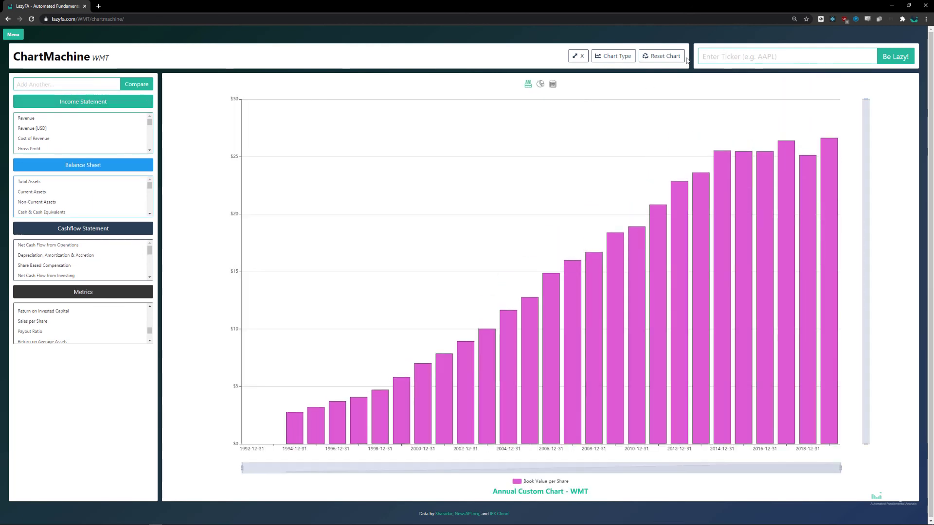
Toggle the Book Value per Share chart to a line and back to bars, and switch it to quarterly data
left_click(609, 58)
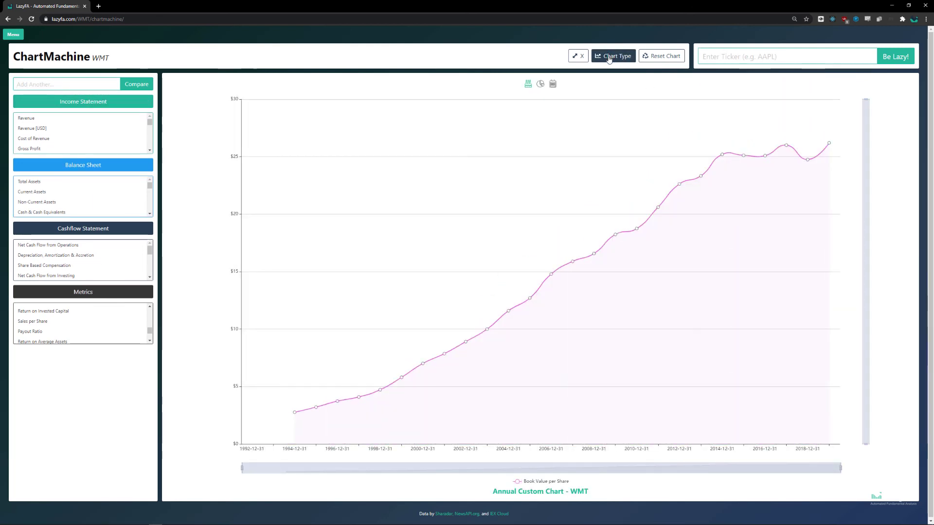
left_click(610, 57)
left_click(542, 86)
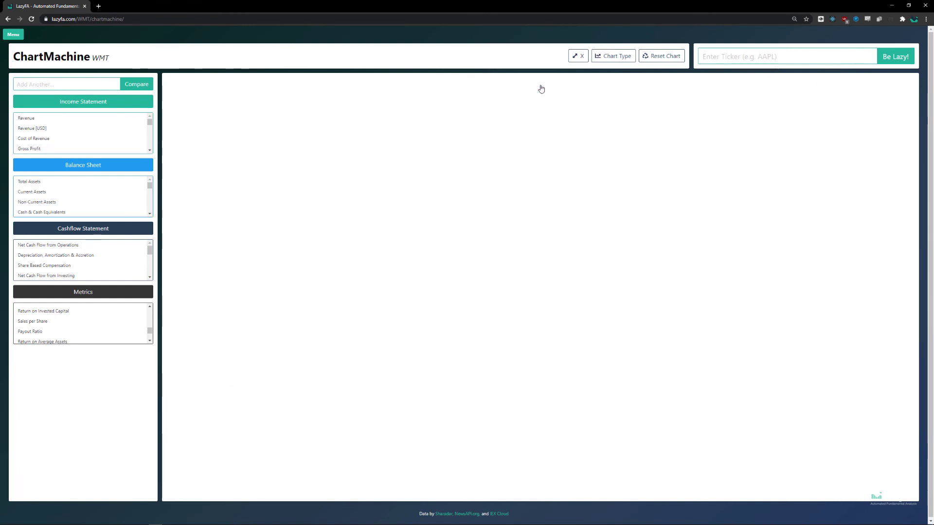
left_click(554, 86)
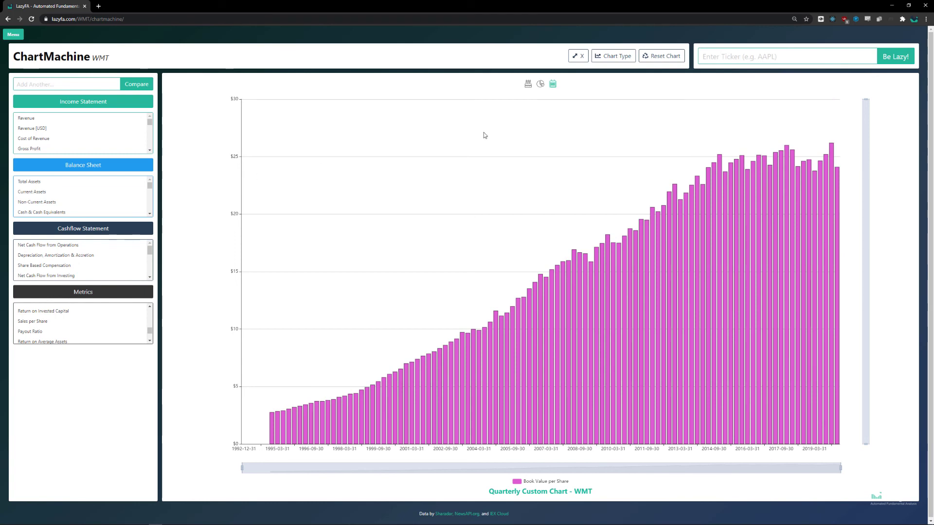
Toggle the date order on the quarterly chart's x-axis, and reset the chart to blank
left_click(574, 58)
left_click(574, 59)
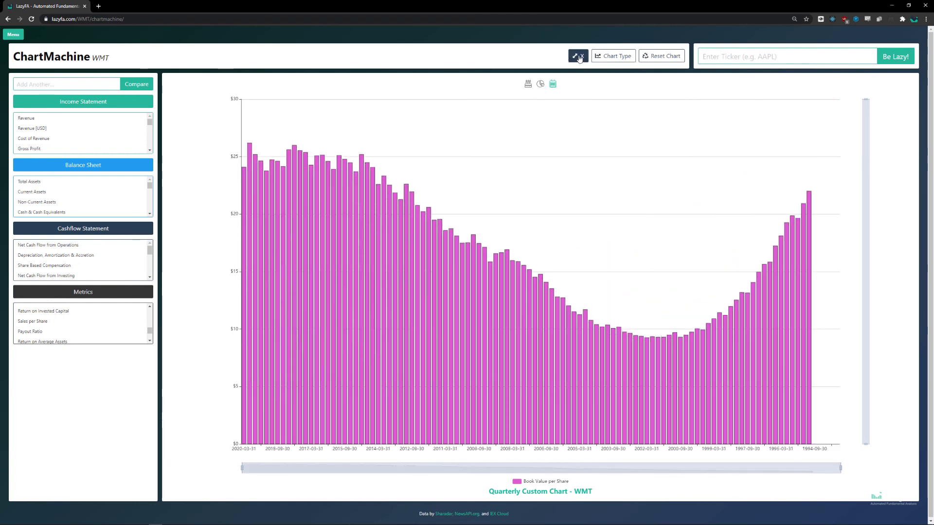
left_click(659, 57)
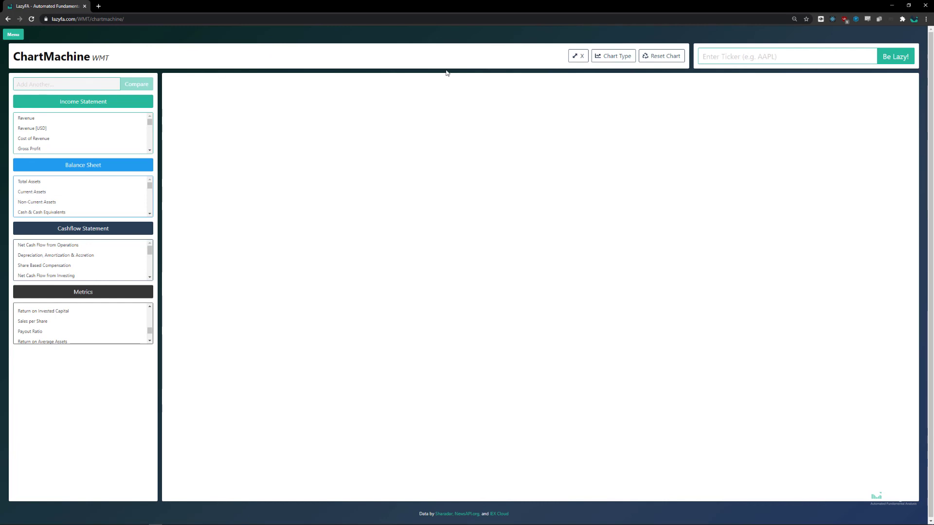